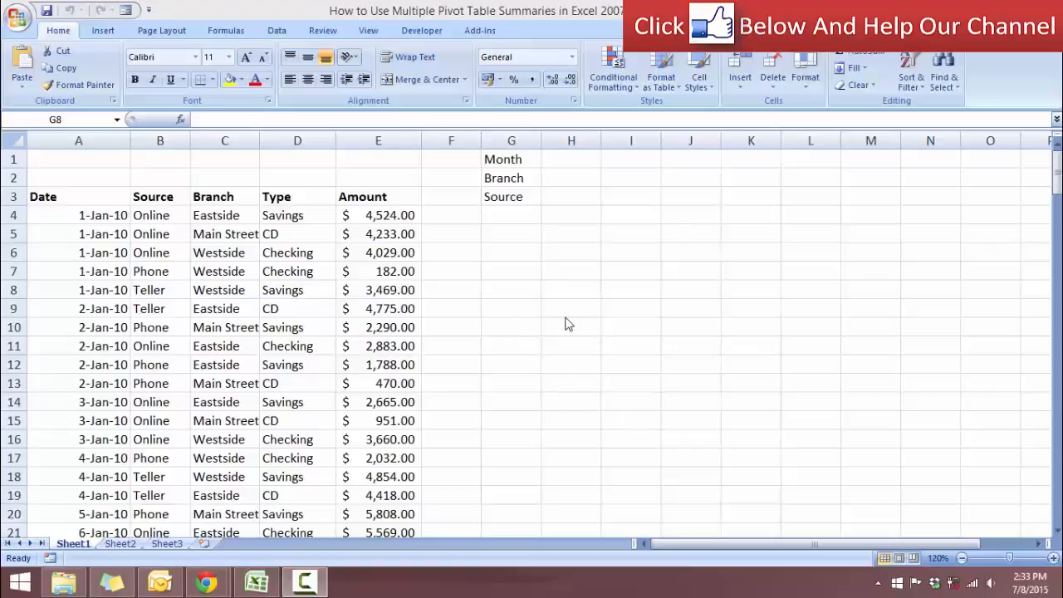
- Create a pivot table from the data range Sheet1!$A$3:$E$166 on a new worksheet
click(504, 170)
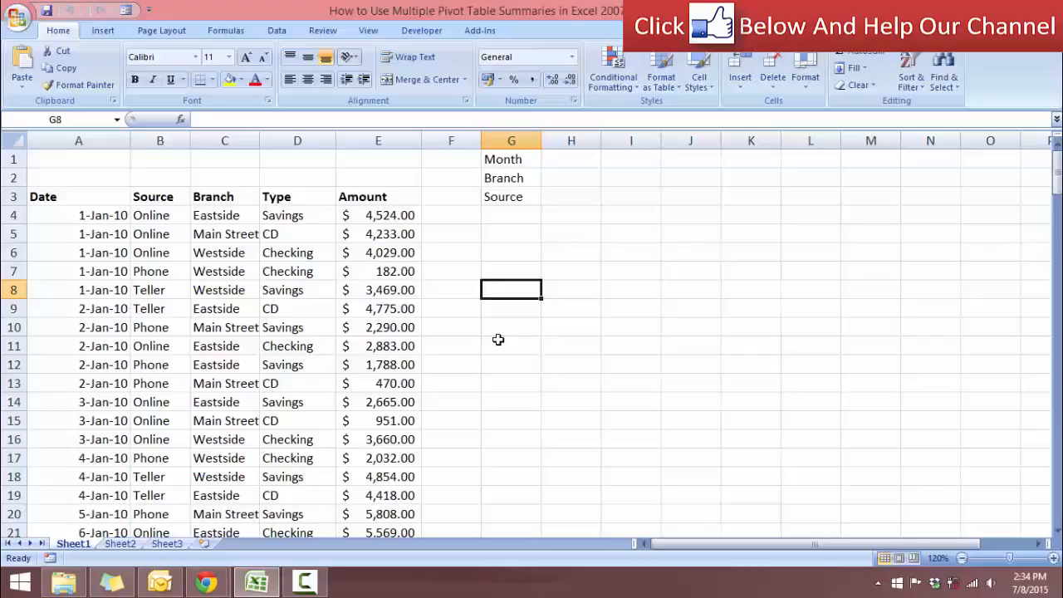
click(166, 257)
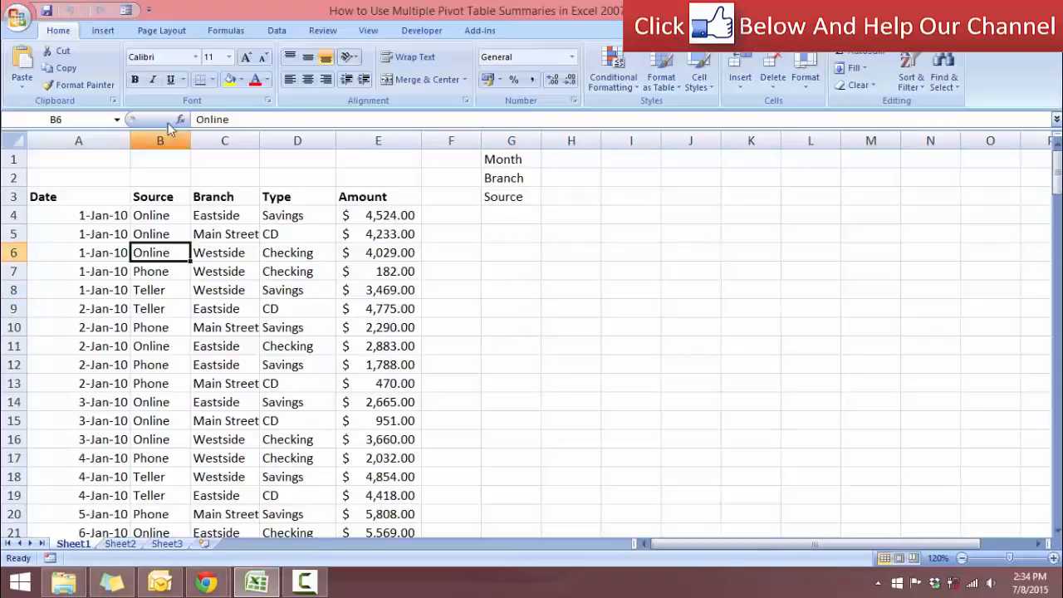
click(104, 31)
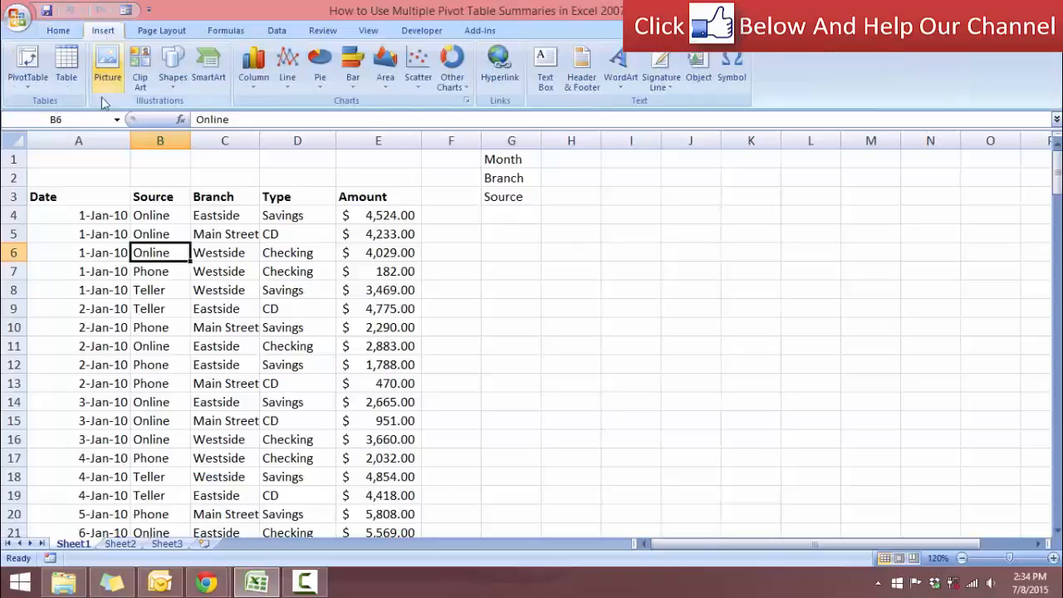
click(28, 62)
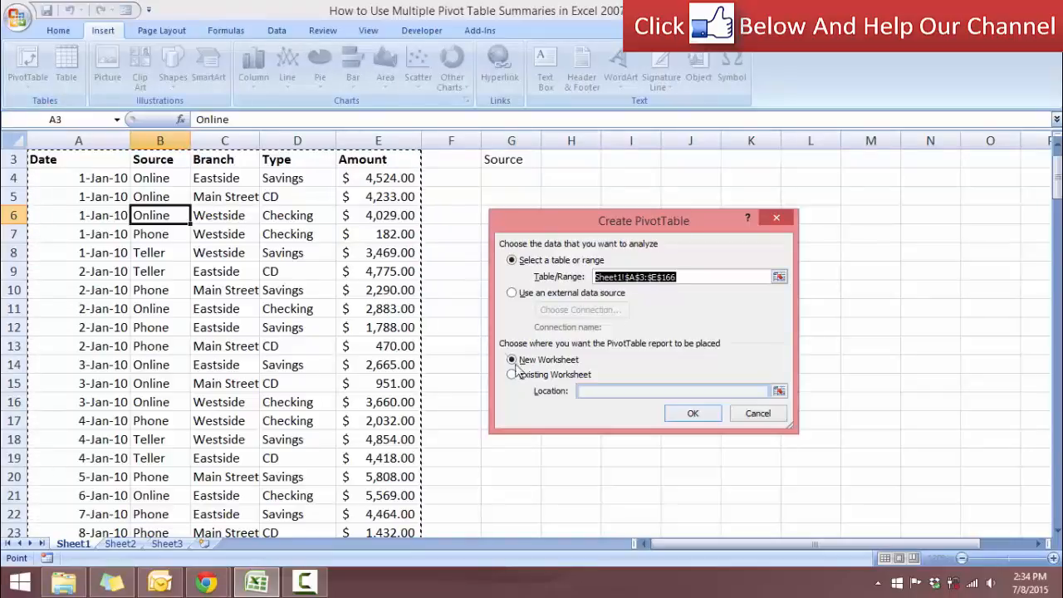
click(693, 419)
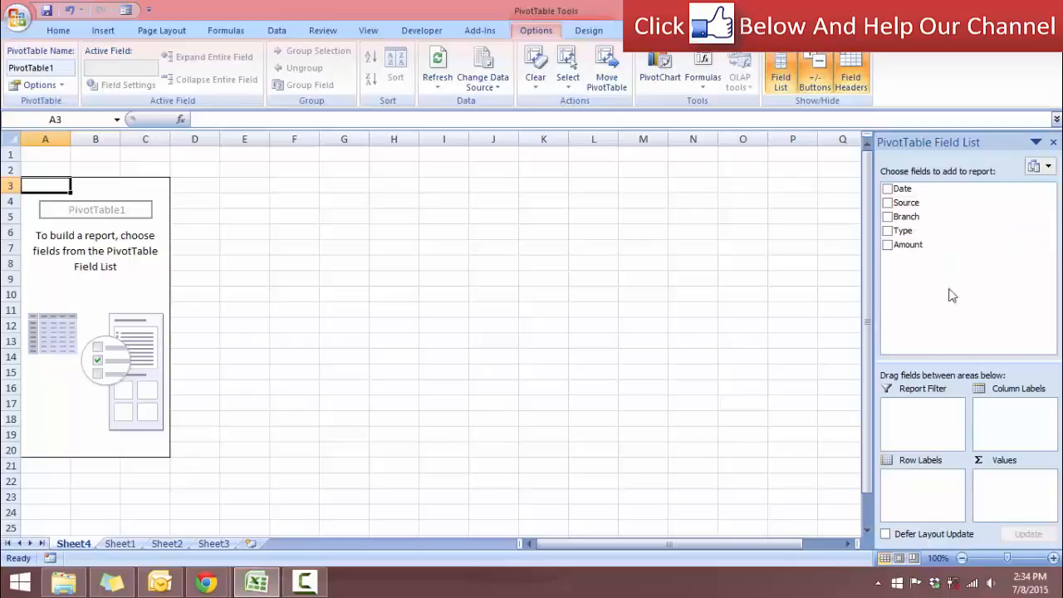
- Add the Date field to the pivot table's row labels
click(887, 188)
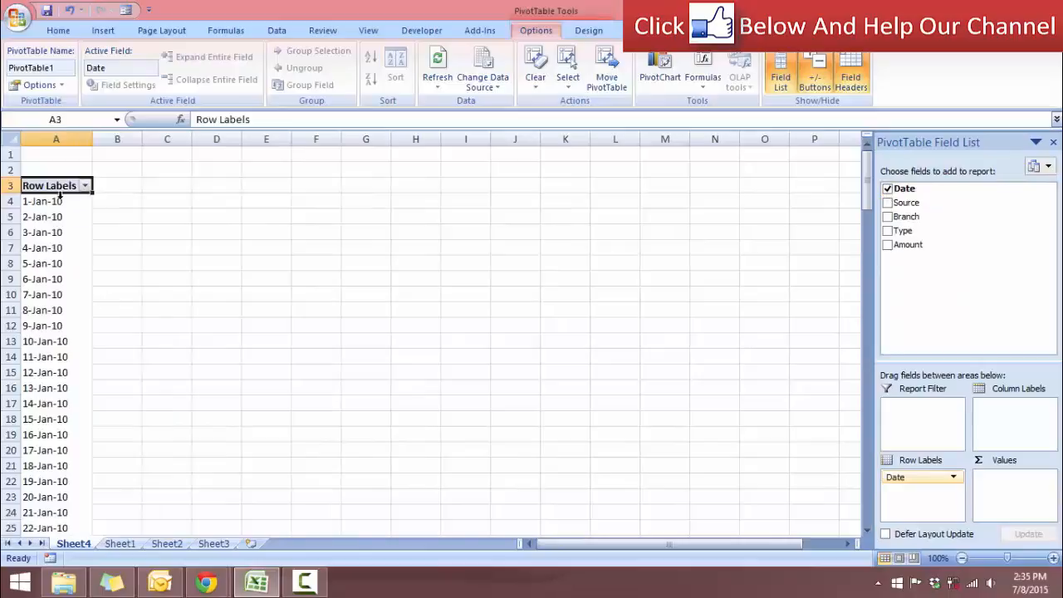
click(1052, 559)
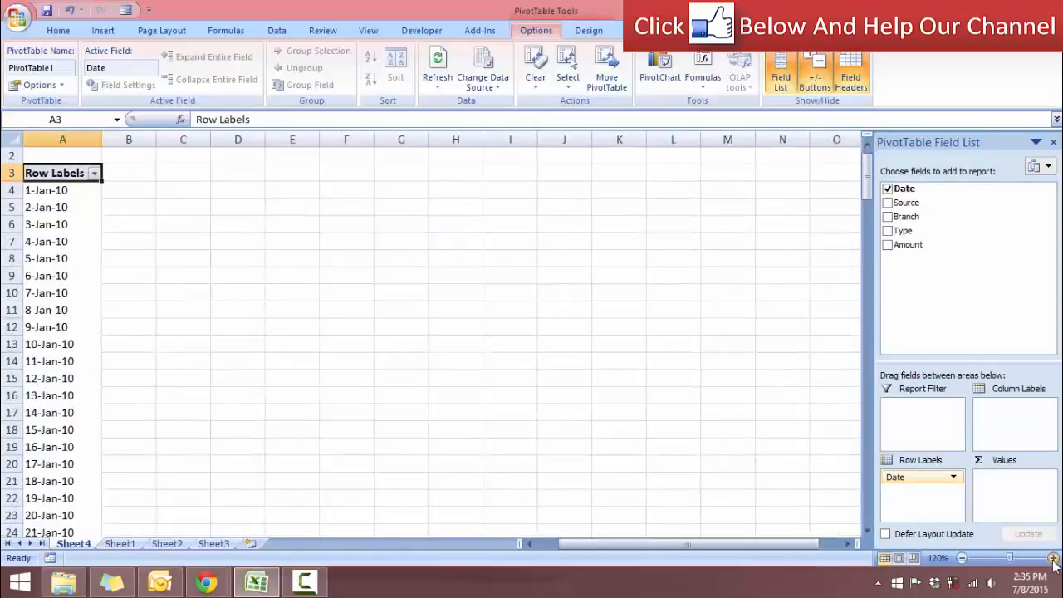
click(1053, 558)
click(464, 379)
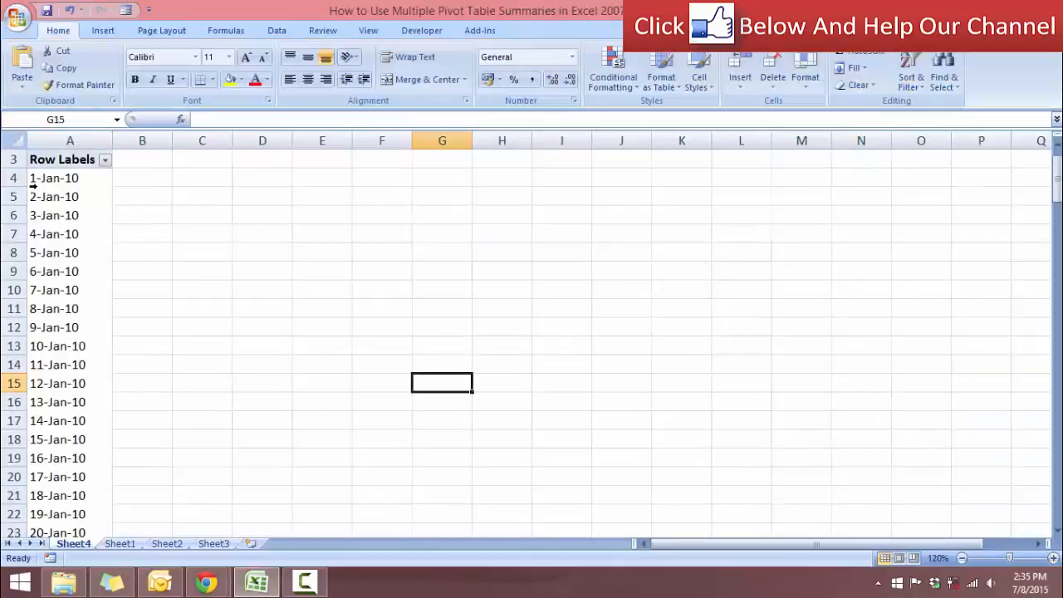
- Group the pivot table's dates by Months
click(73, 183)
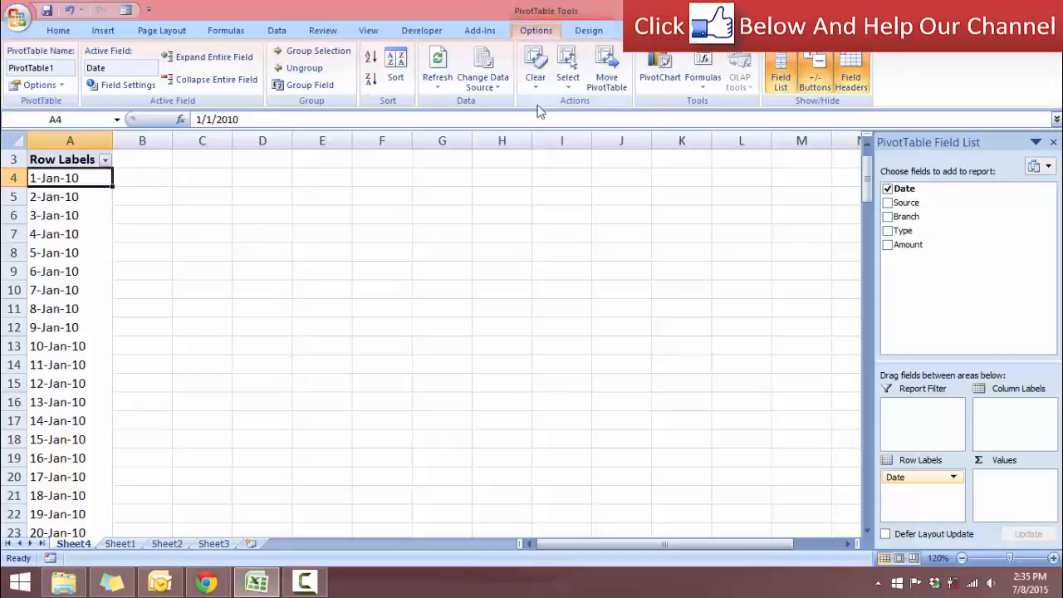
click(311, 86)
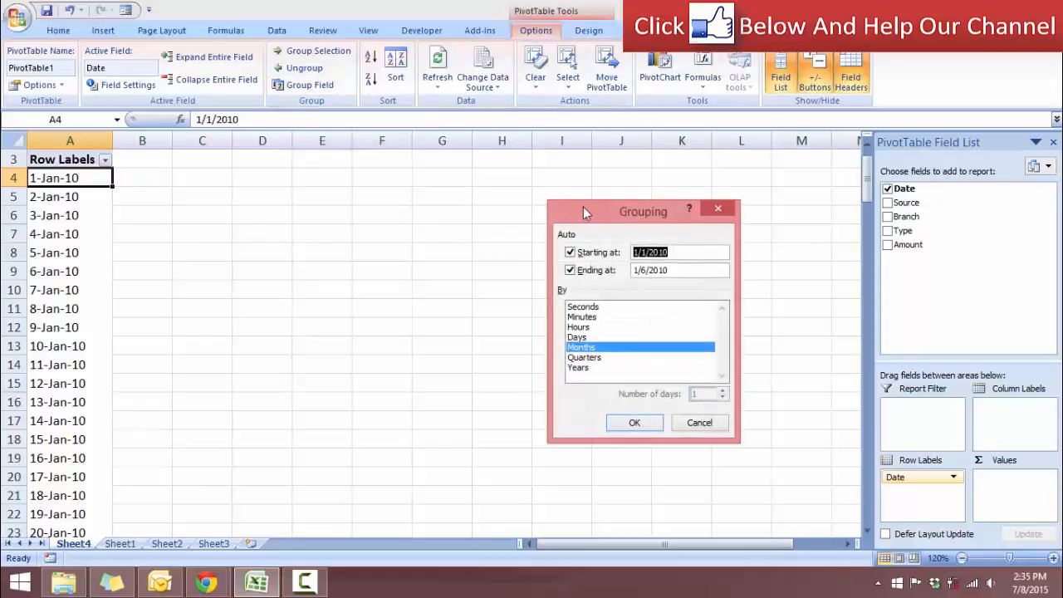
drag(583, 207, 462, 172)
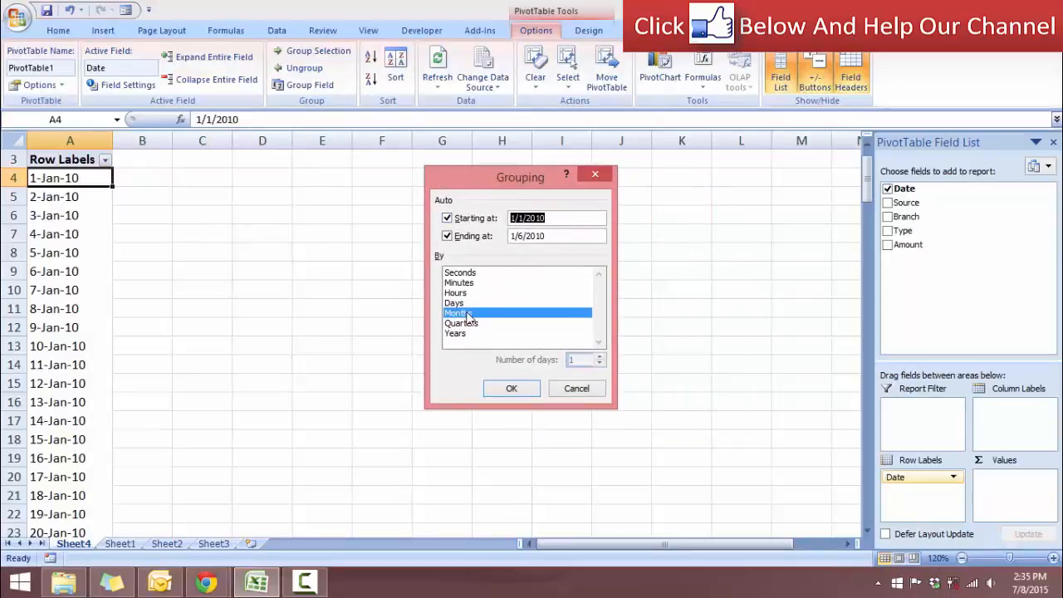
key(Return)
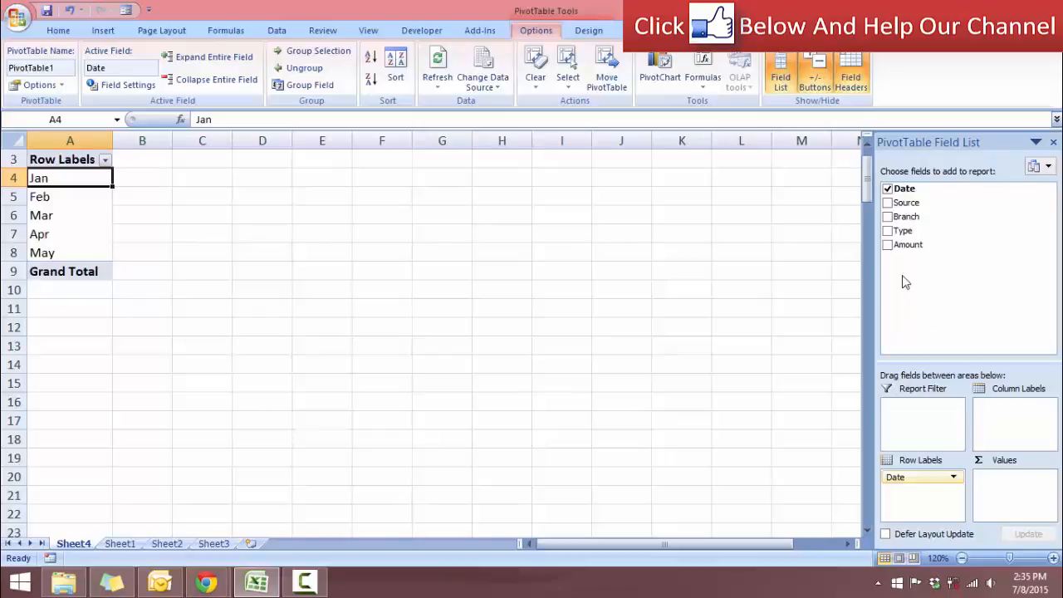
- Add the Branch field and then the Source field to the row labels beneath the months
click(888, 217)
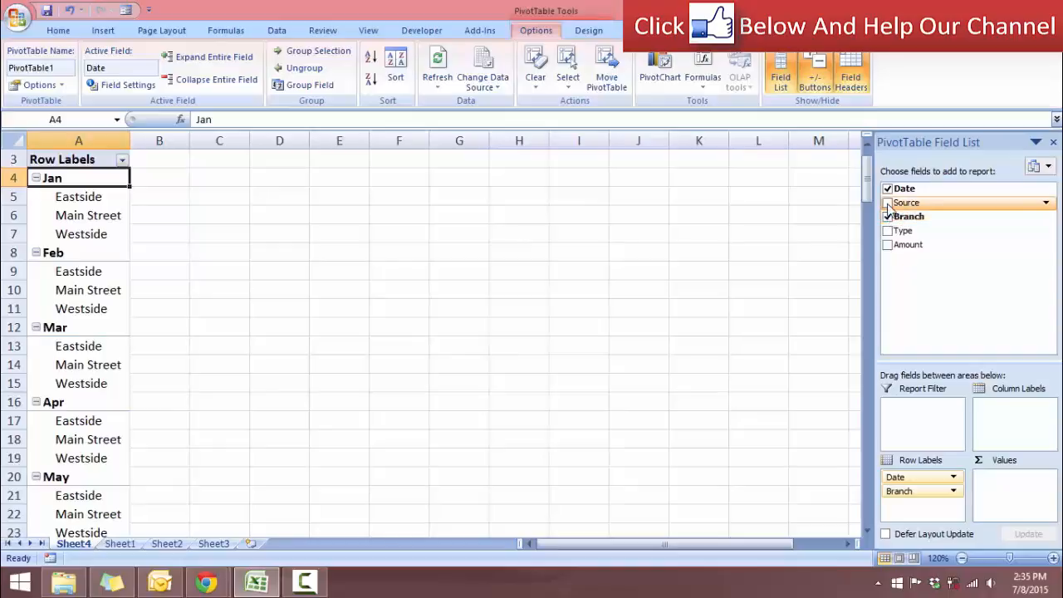
click(887, 202)
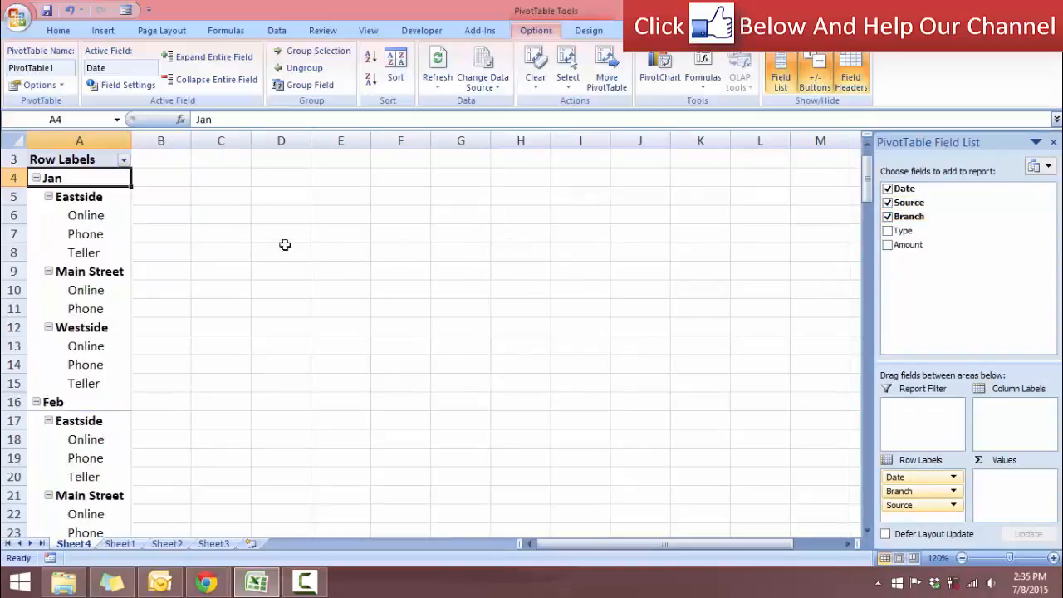
scroll(89, 239, down, 8)
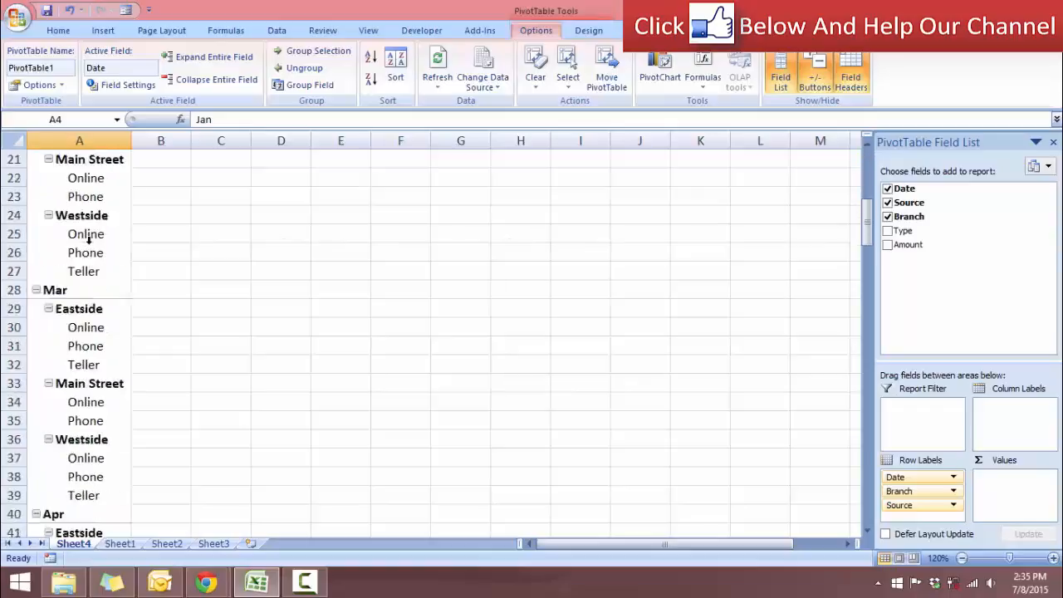
scroll(89, 239, up, 4)
scroll(89, 239, up, 5)
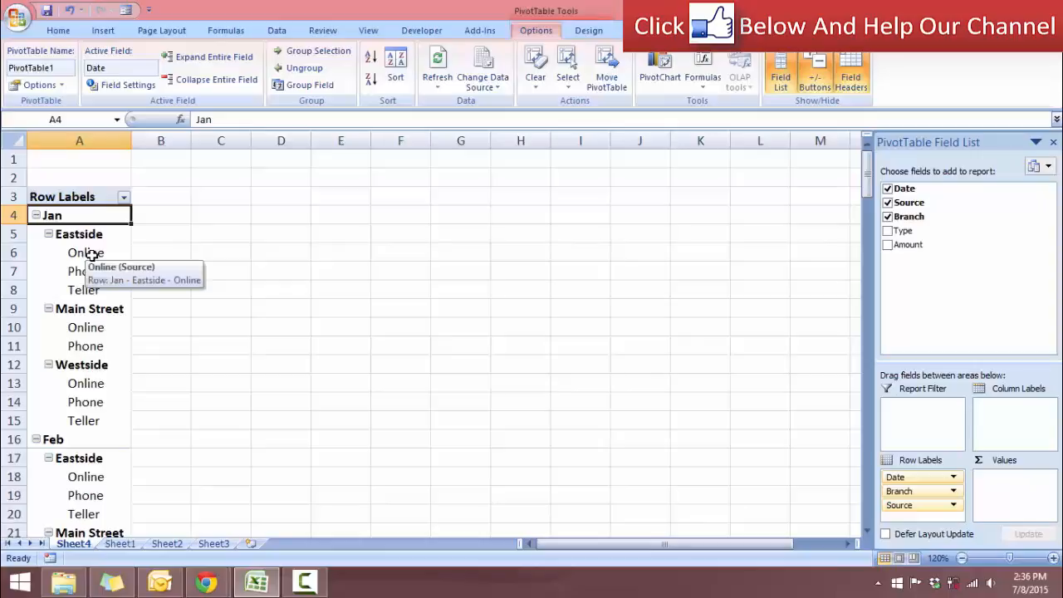
- Rename the Date row field to Month through its field settings
click(953, 479)
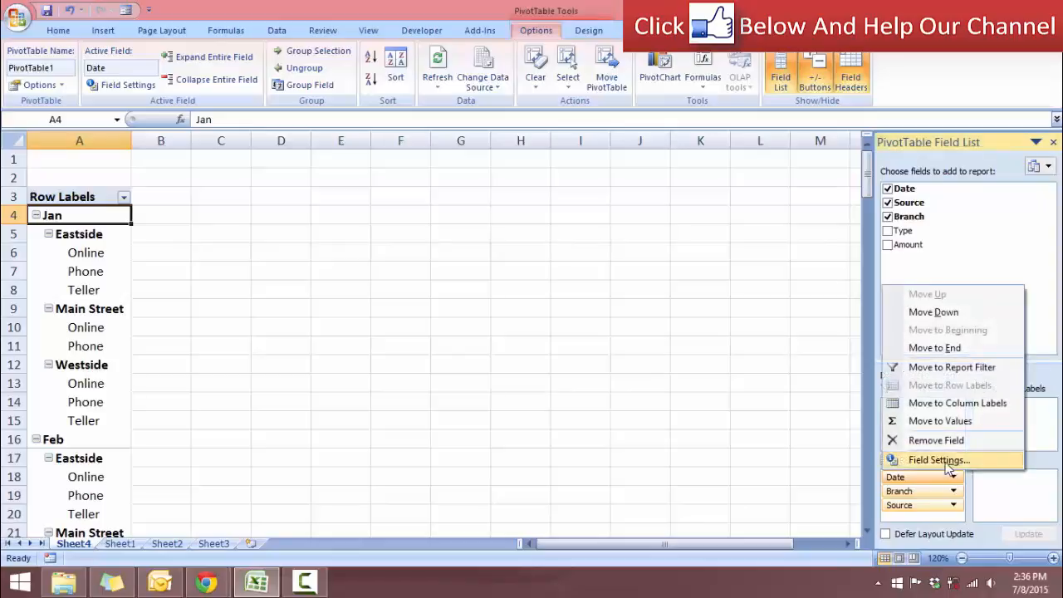
click(946, 461)
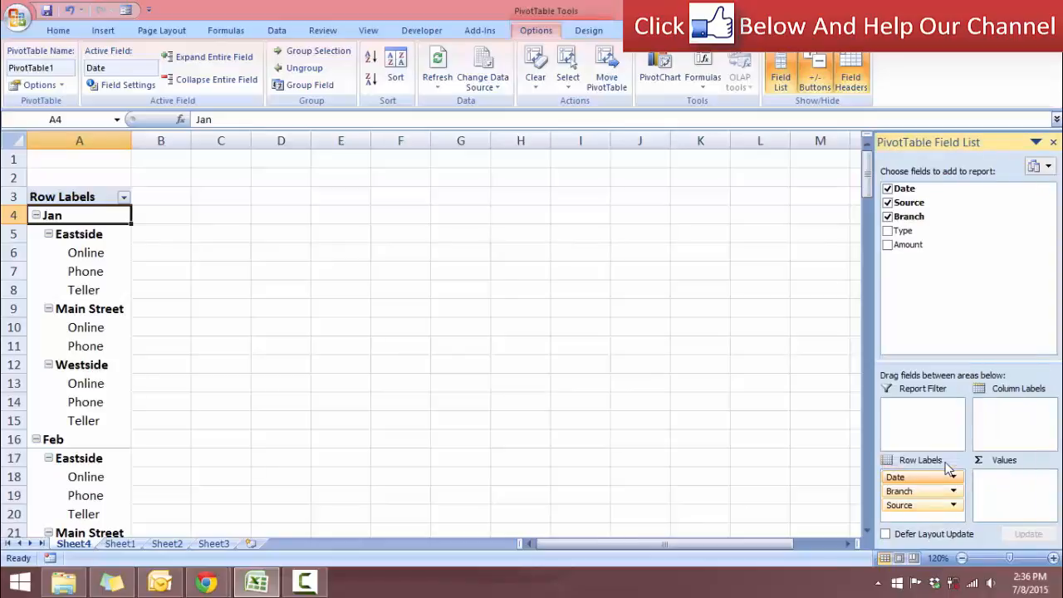
drag(481, 188, 422, 190)
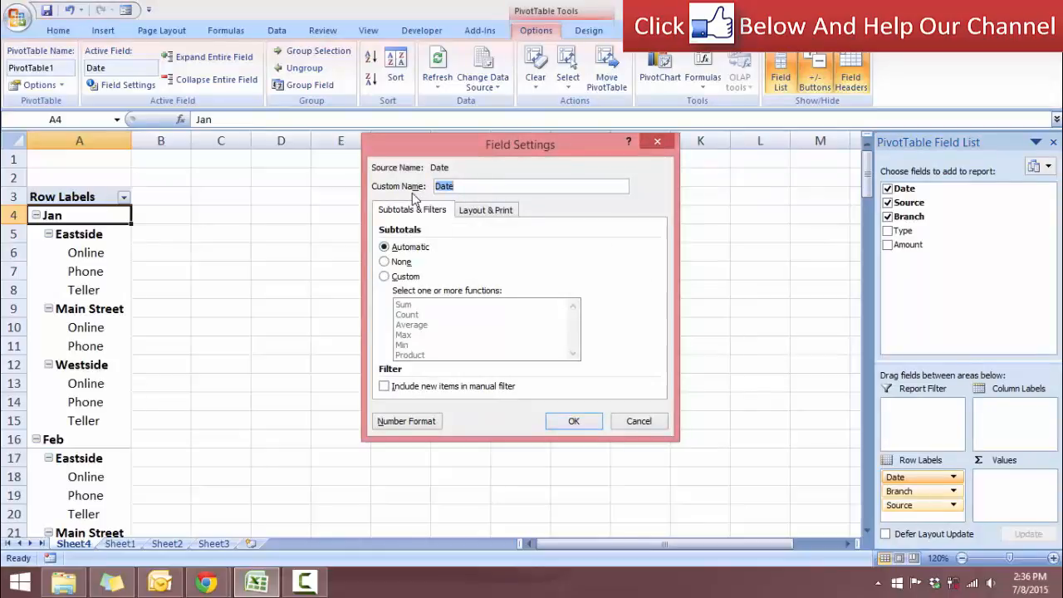
text(Month)
click(571, 421)
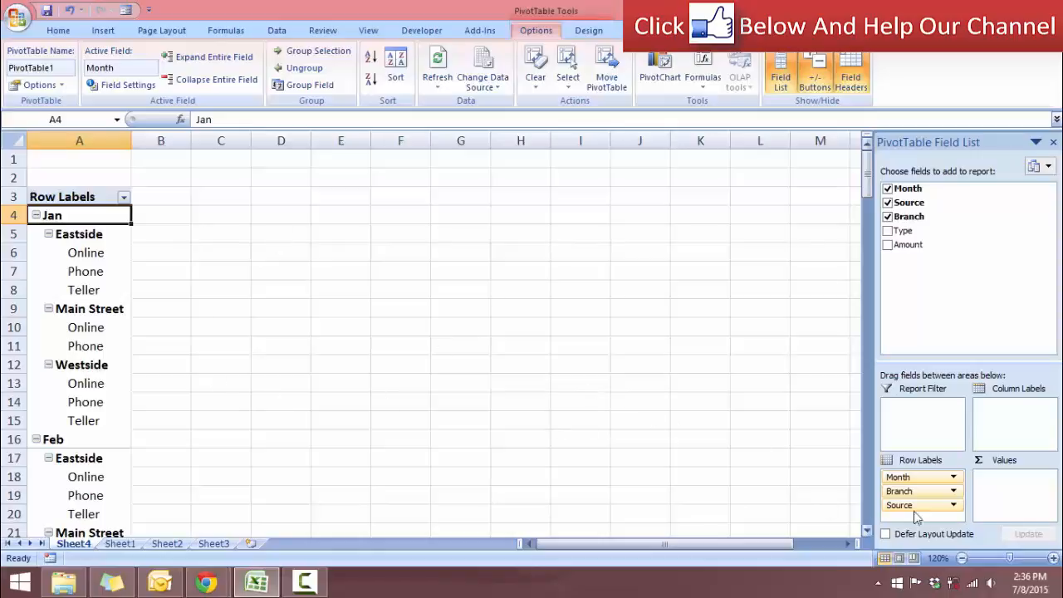
- Arrange Source as the column labels with Branch under Month in the rows, and add Amount as the values
drag(898, 496, 988, 425)
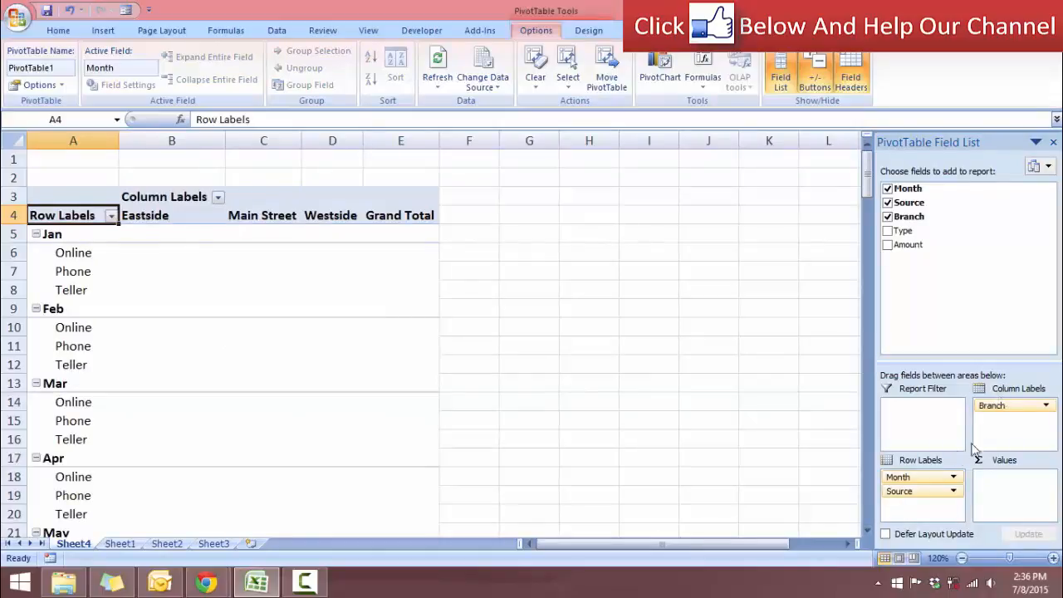
mouse_move(902, 490)
mouse_down()
mouse_move(971, 482)
mouse_move(993, 438)
mouse_move(913, 498)
mouse_up()
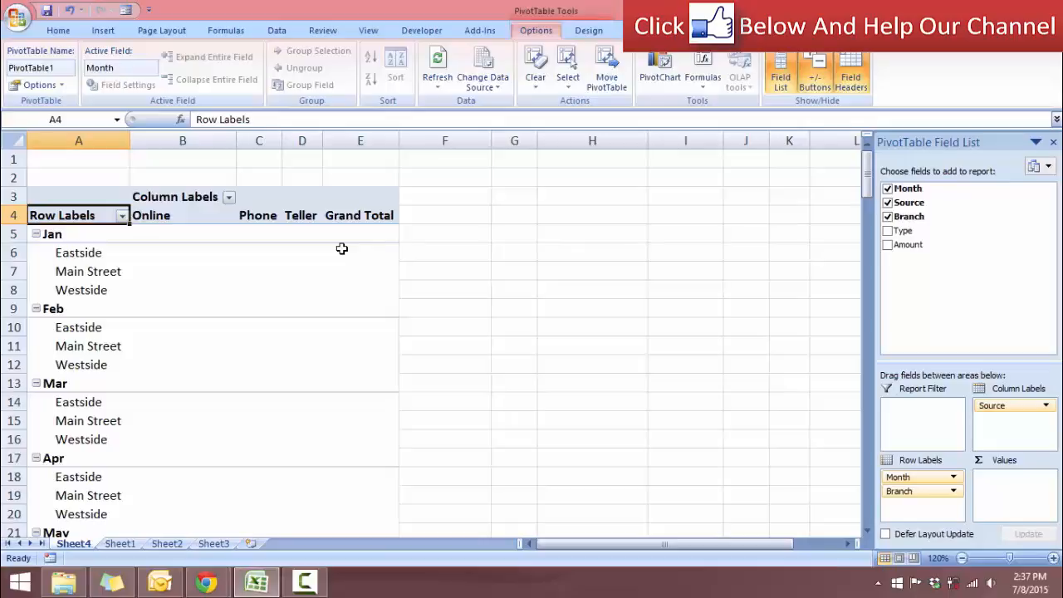
click(886, 245)
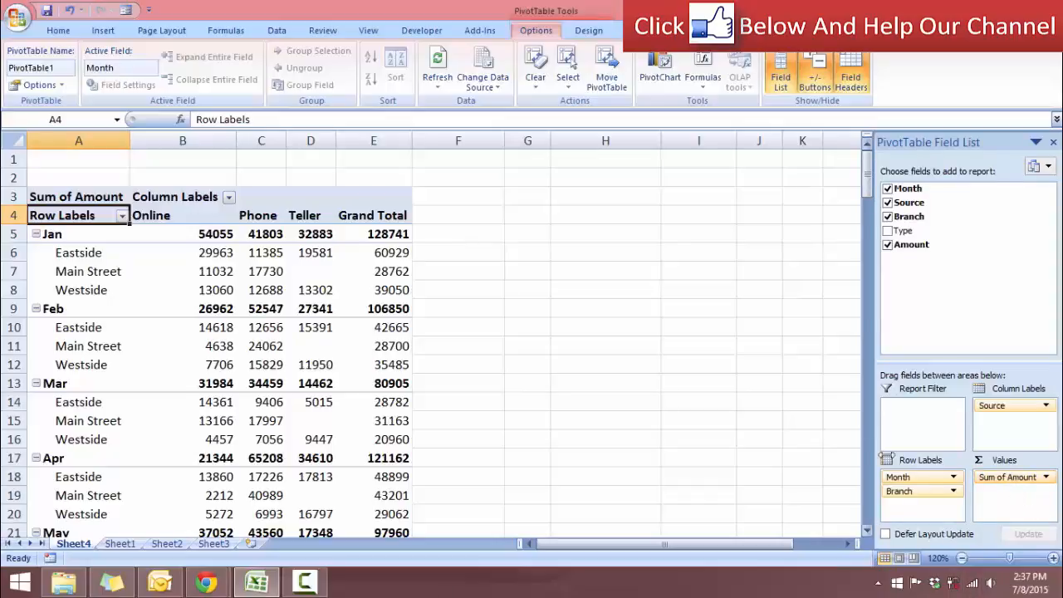
- Change the custom name of the Sum of Amount value field to Amount
click(1045, 477)
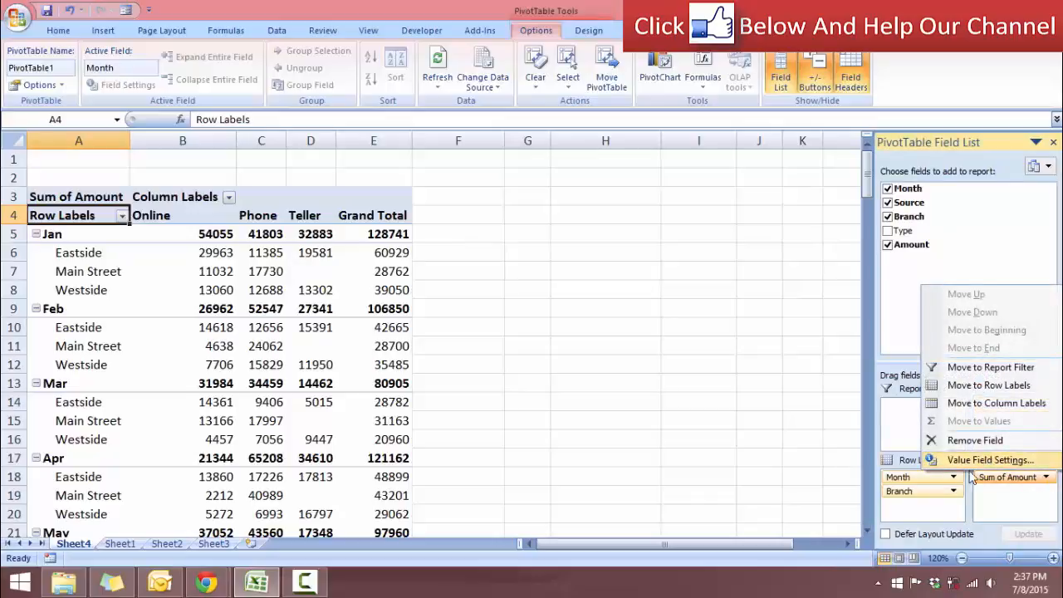
click(965, 461)
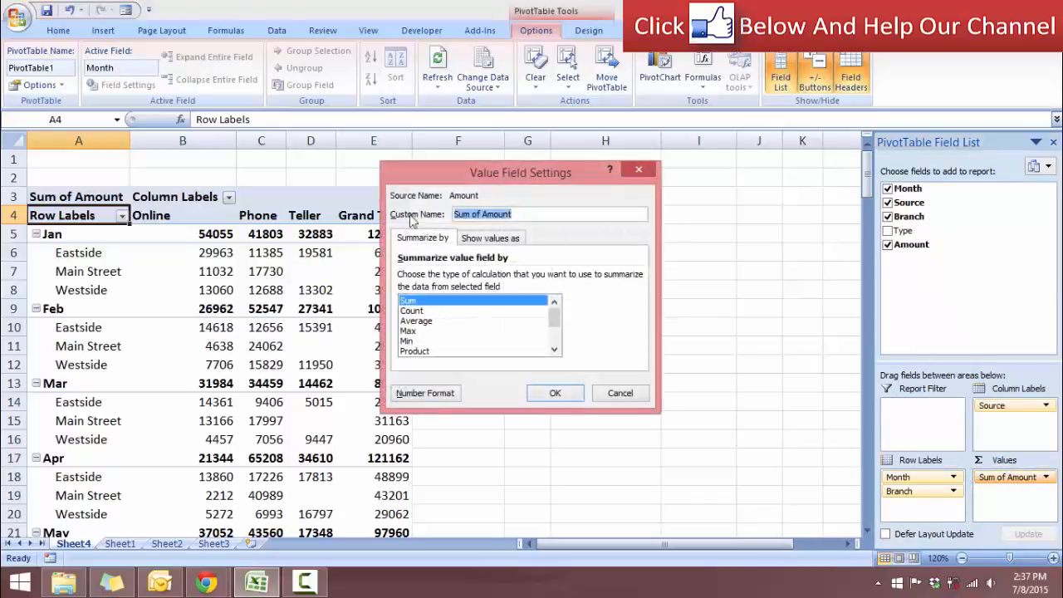
click(517, 215)
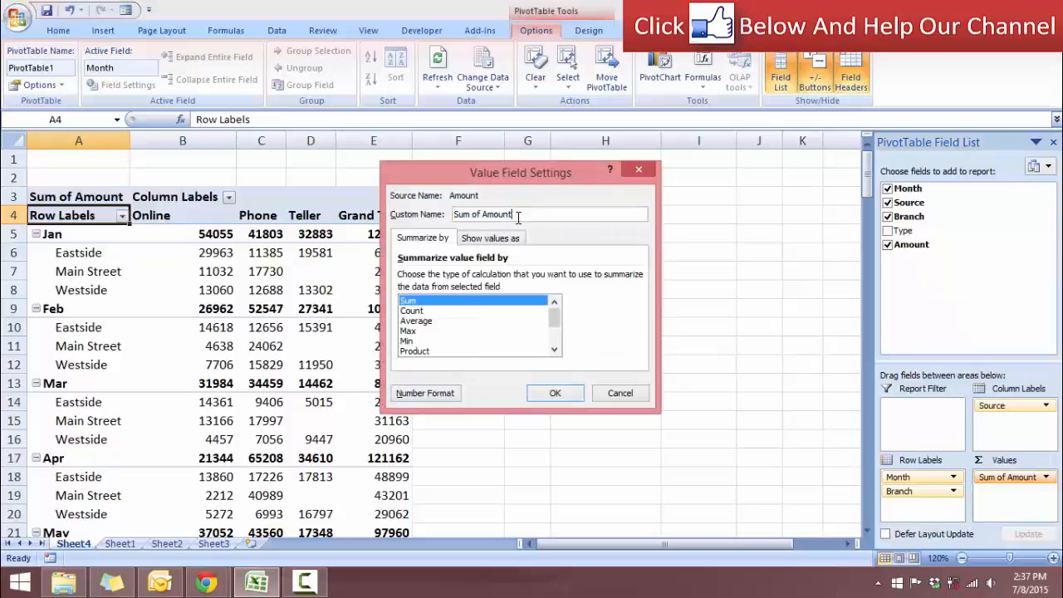
drag(517, 216, 454, 218)
text(A)
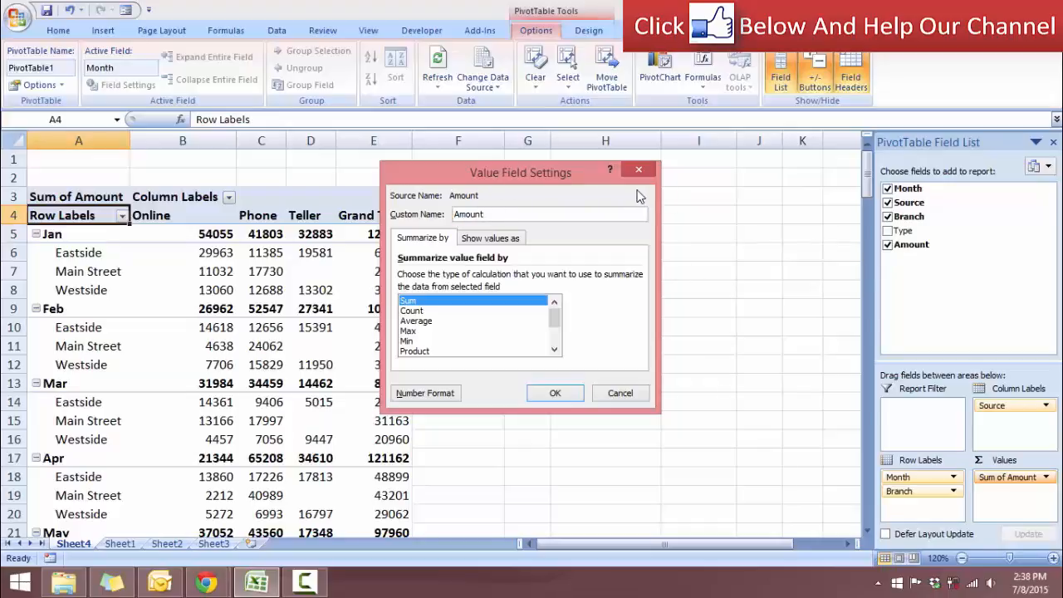
click(555, 392)
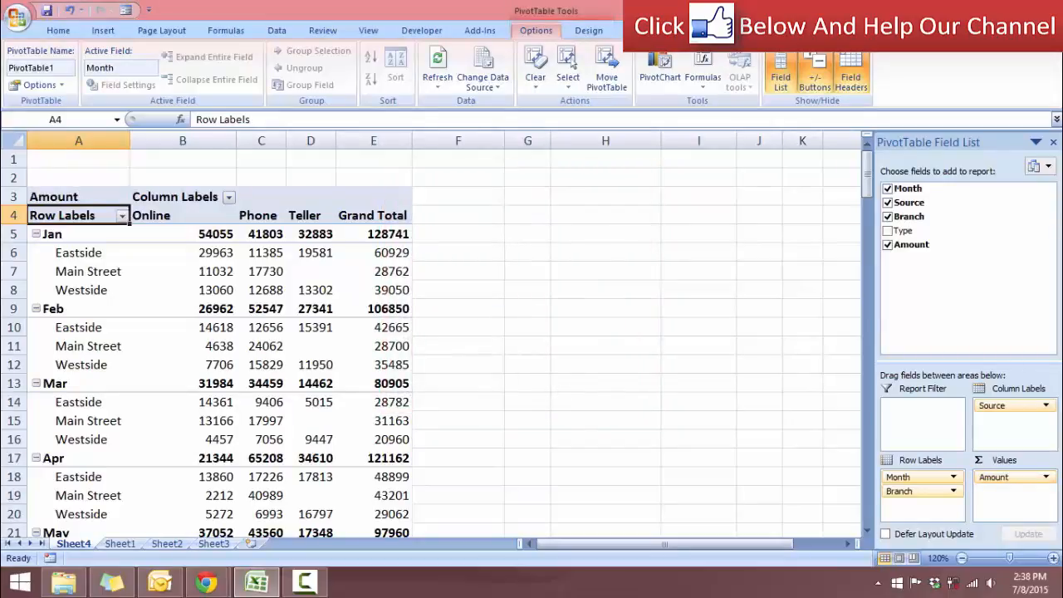
- Format the Amount value field as Currency with the $ English (Australia) symbol and 0 decimal places
click(1046, 477)
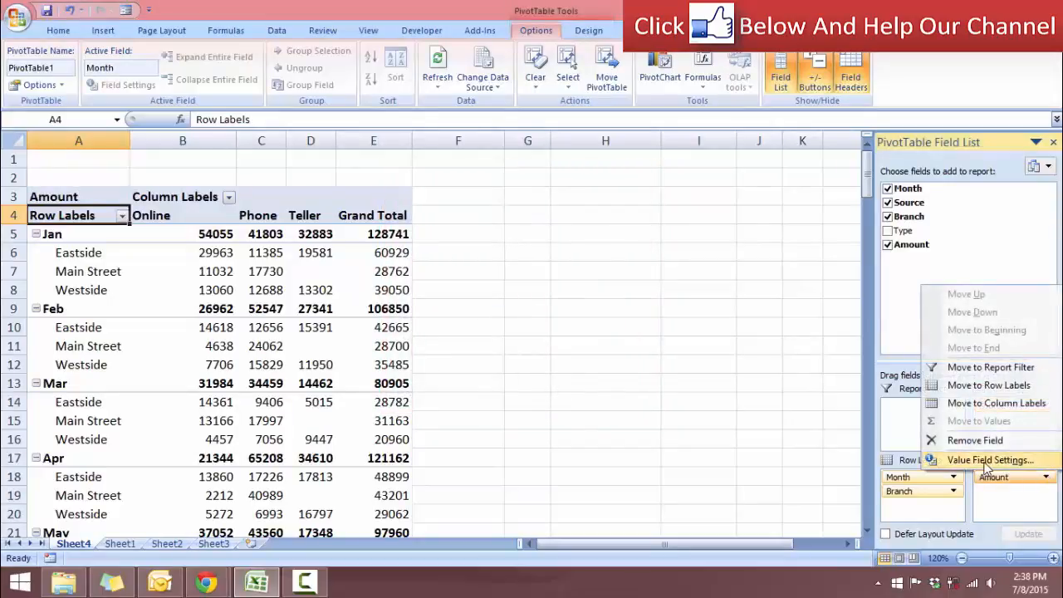
click(955, 457)
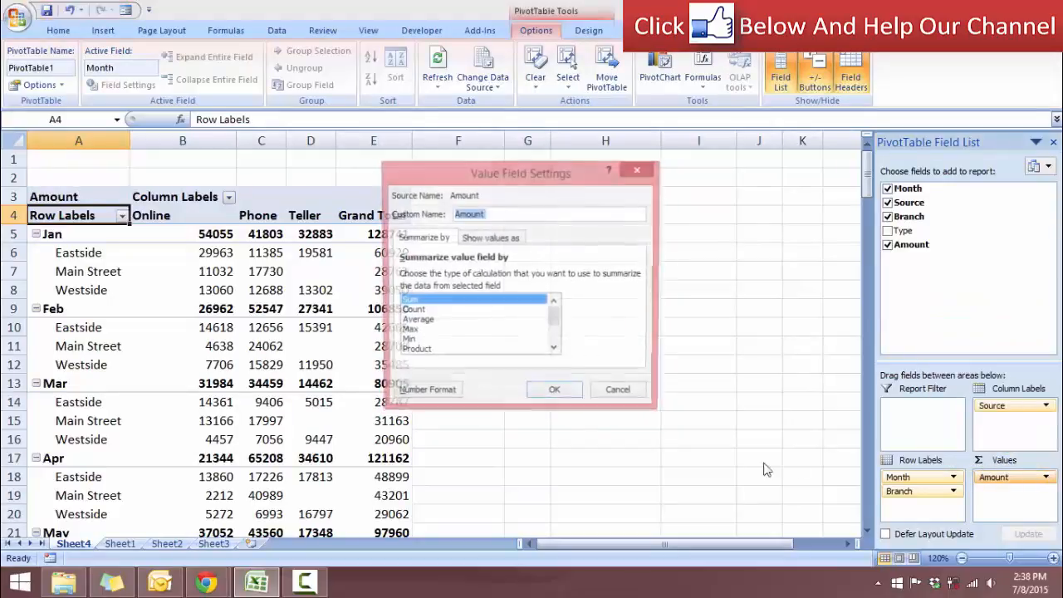
click(435, 397)
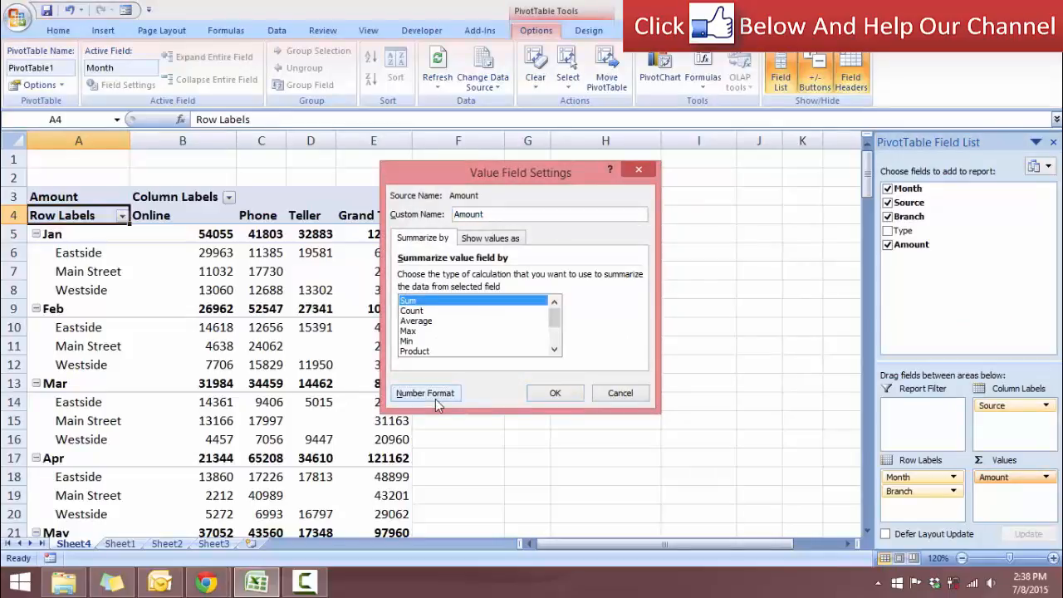
click(435, 399)
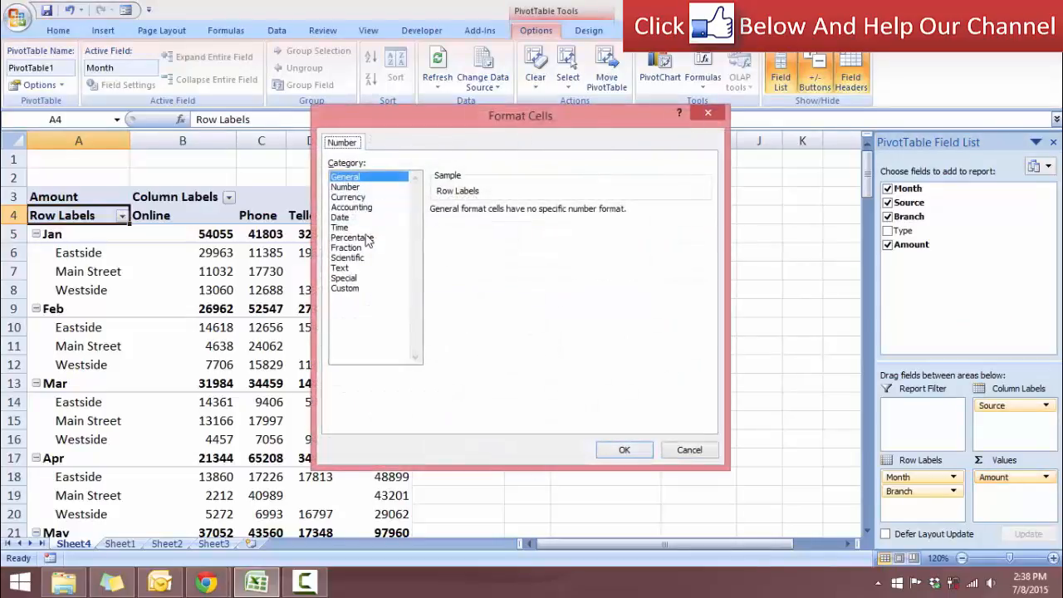
click(348, 198)
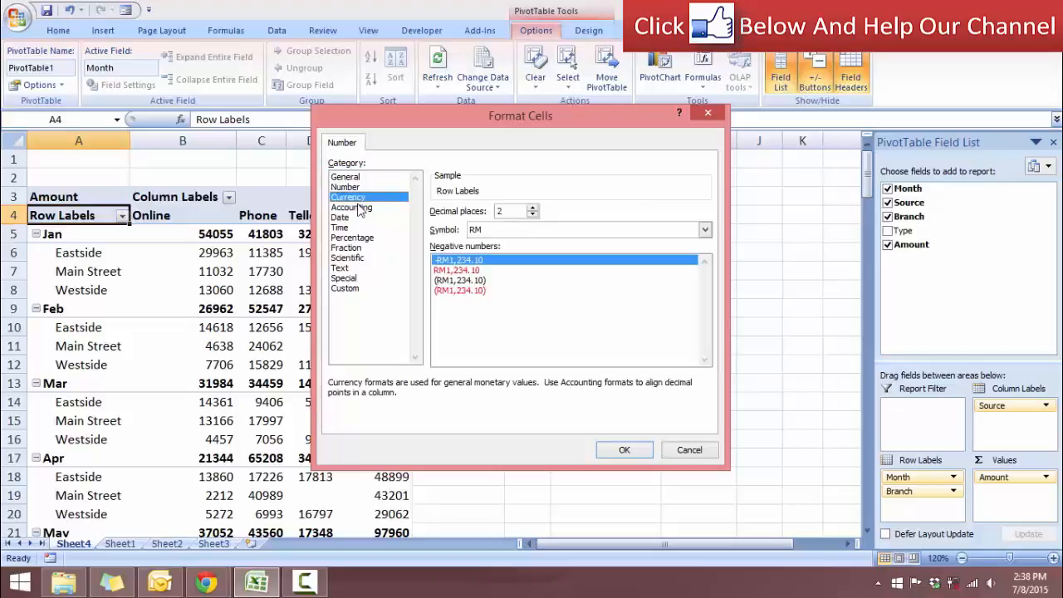
click(505, 233)
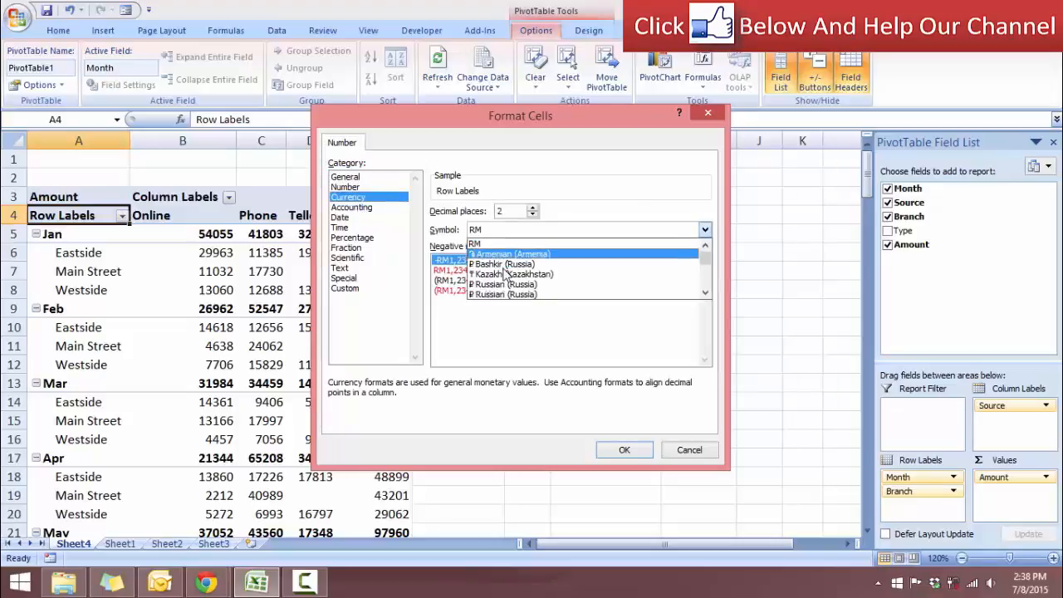
scroll(665, 291, down, 2)
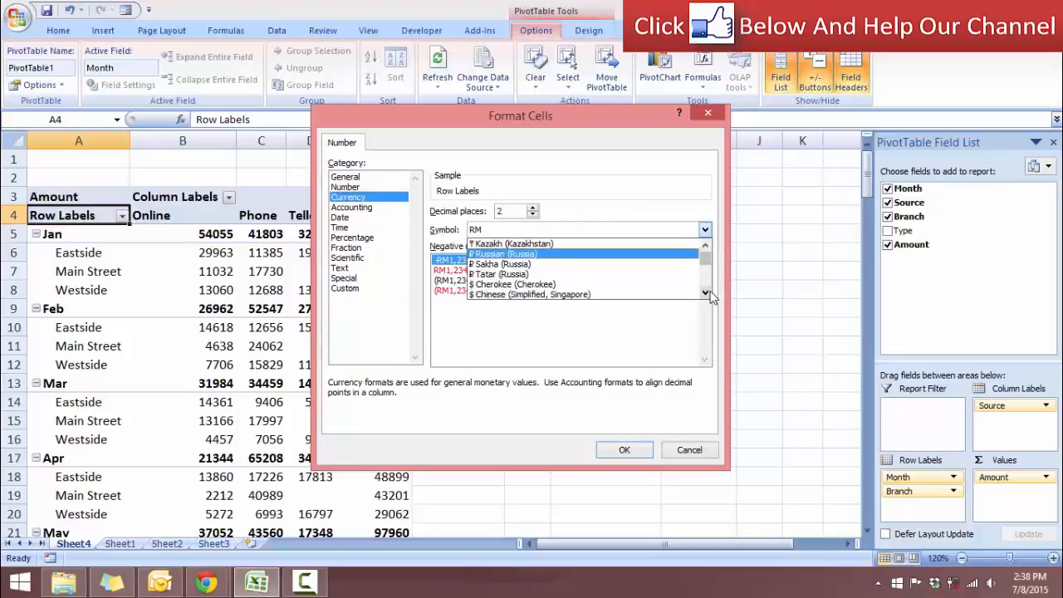
click(548, 294)
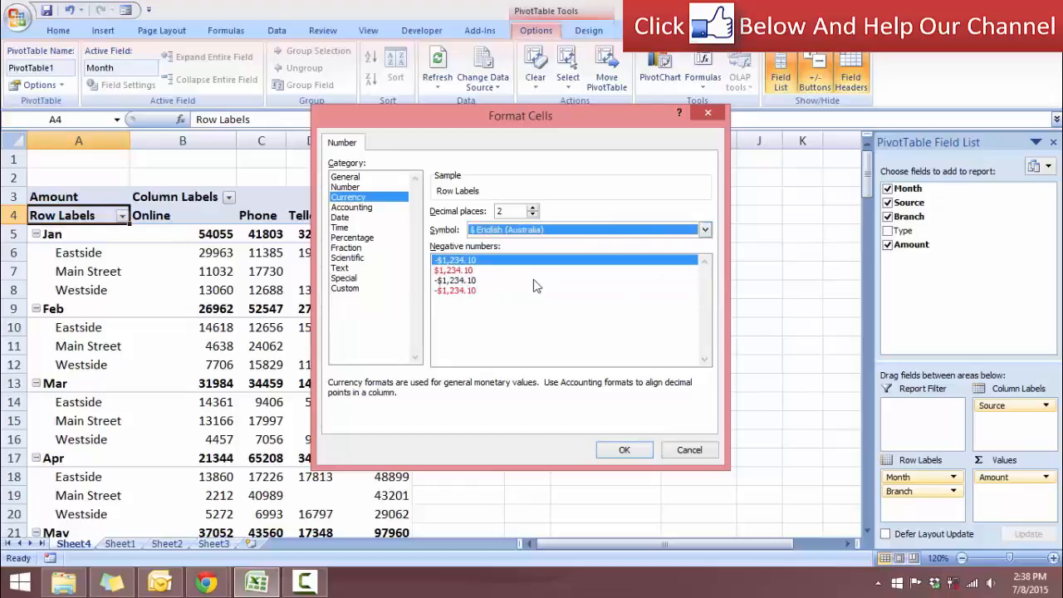
click(532, 215)
click(531, 215)
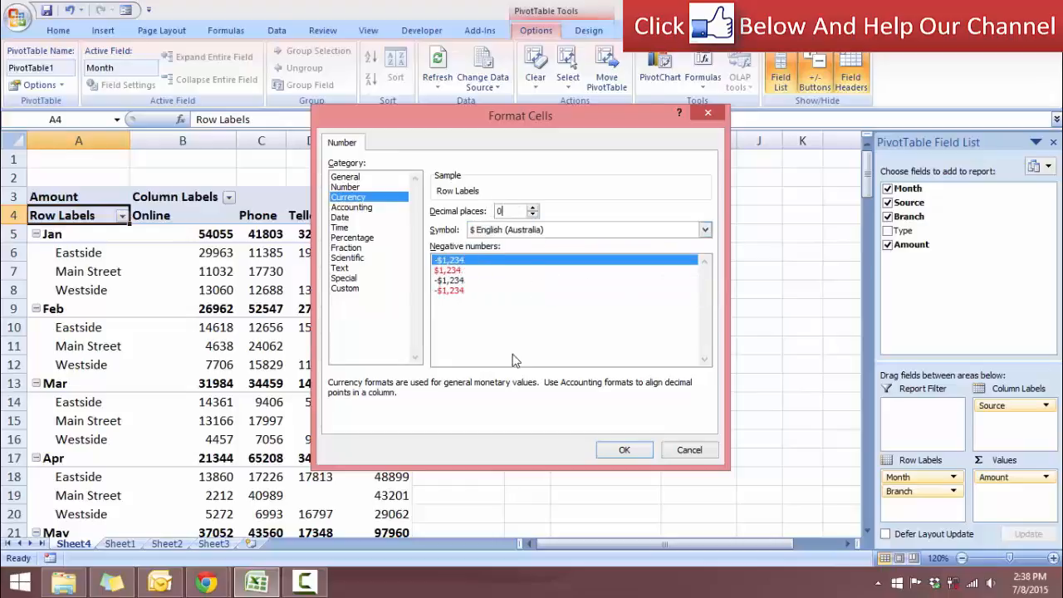
click(624, 450)
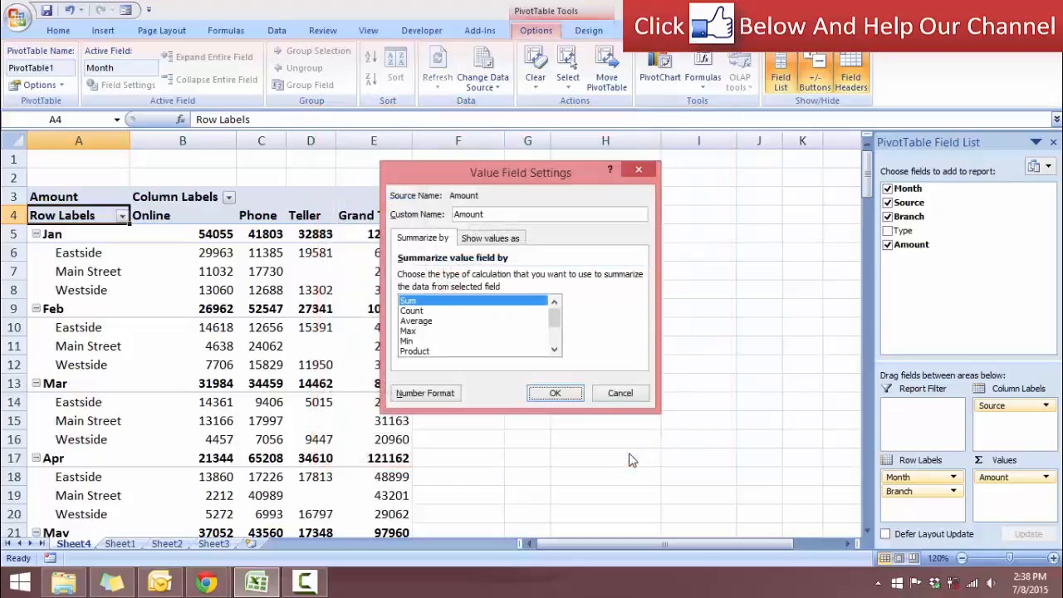
click(553, 392)
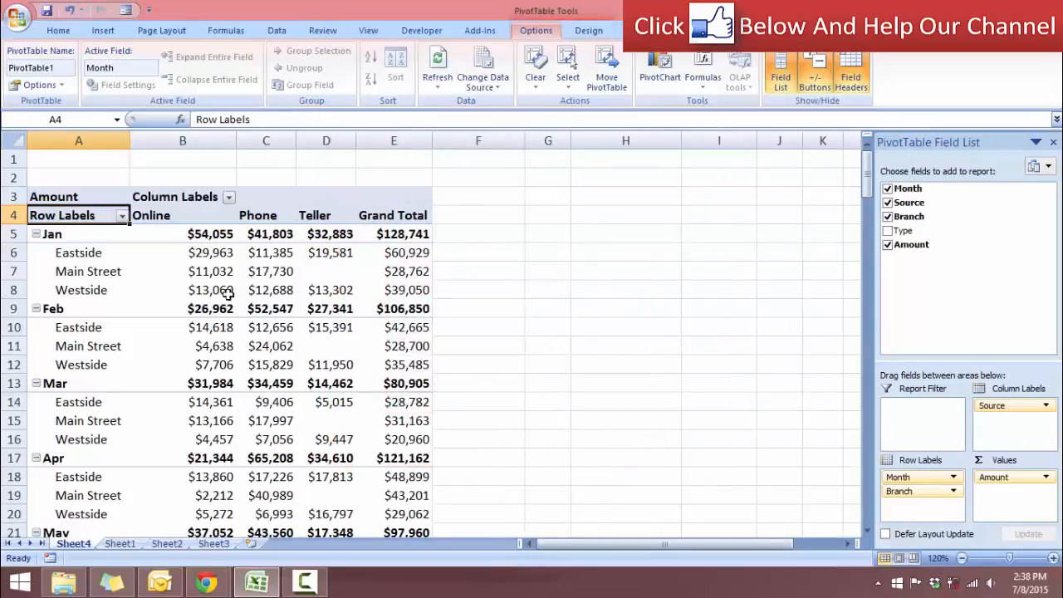
- Swap the Source and Branch fields so Branch forms the column labels and Source sits under Month in the rows
scroll(295, 300, down, 2)
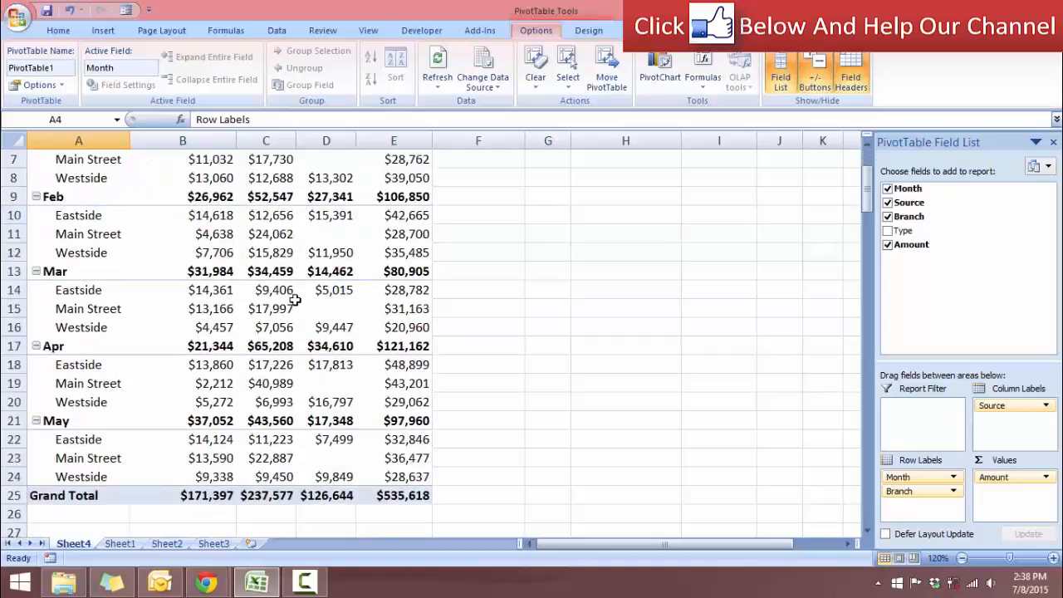
scroll(293, 299, up, 1)
scroll(294, 299, up, 1)
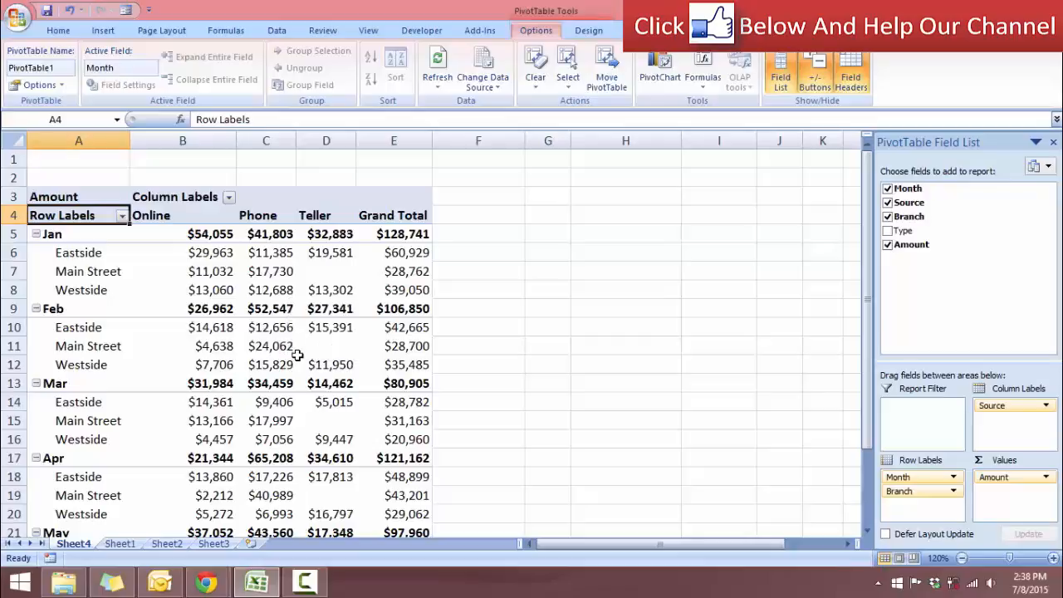
mouse_move(297, 356)
drag(1003, 406, 1017, 425)
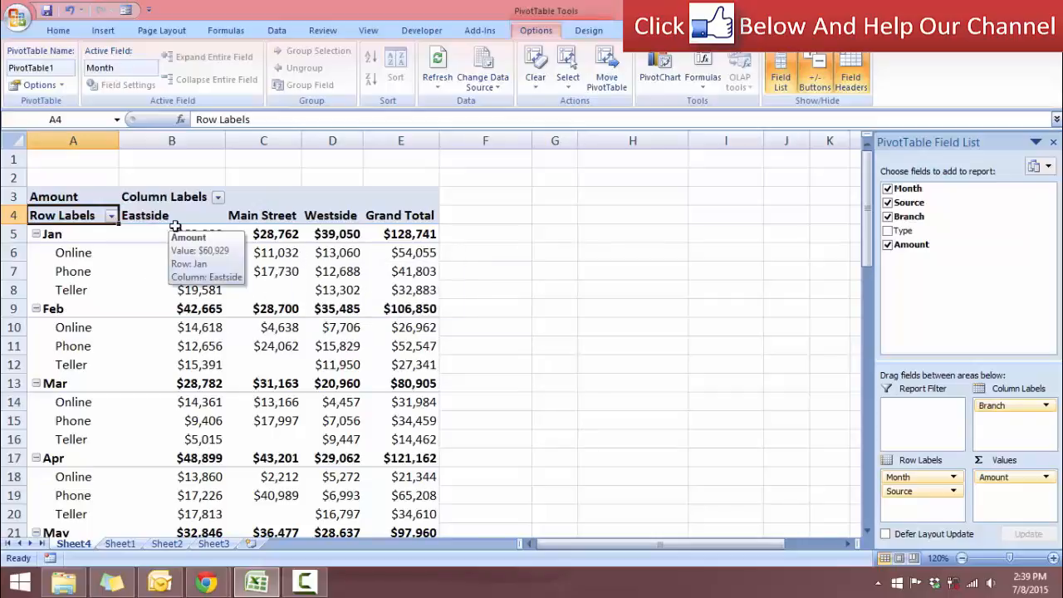
click(213, 216)
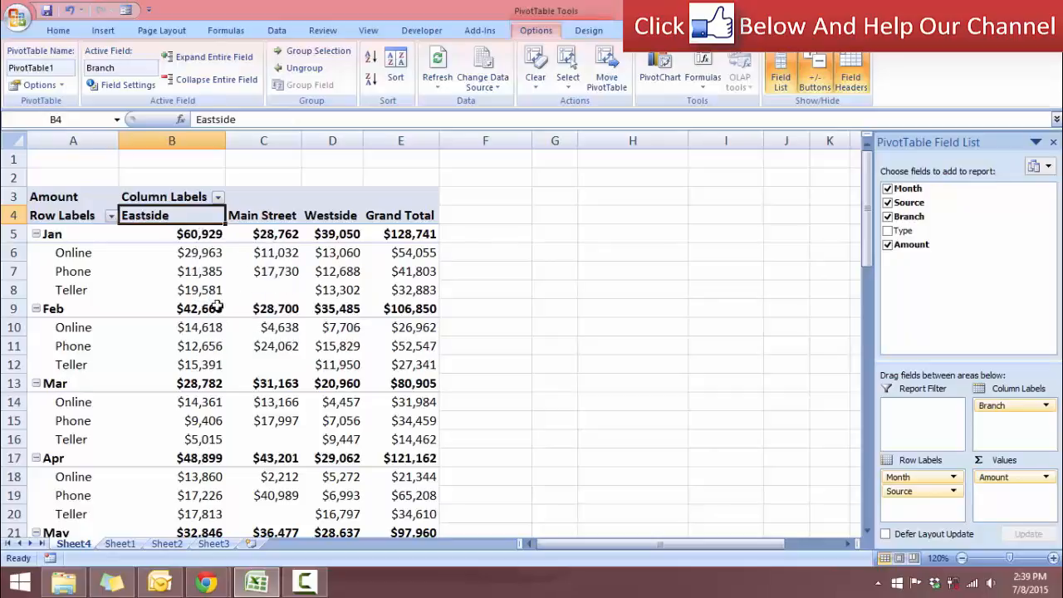
mouse_move(211, 265)
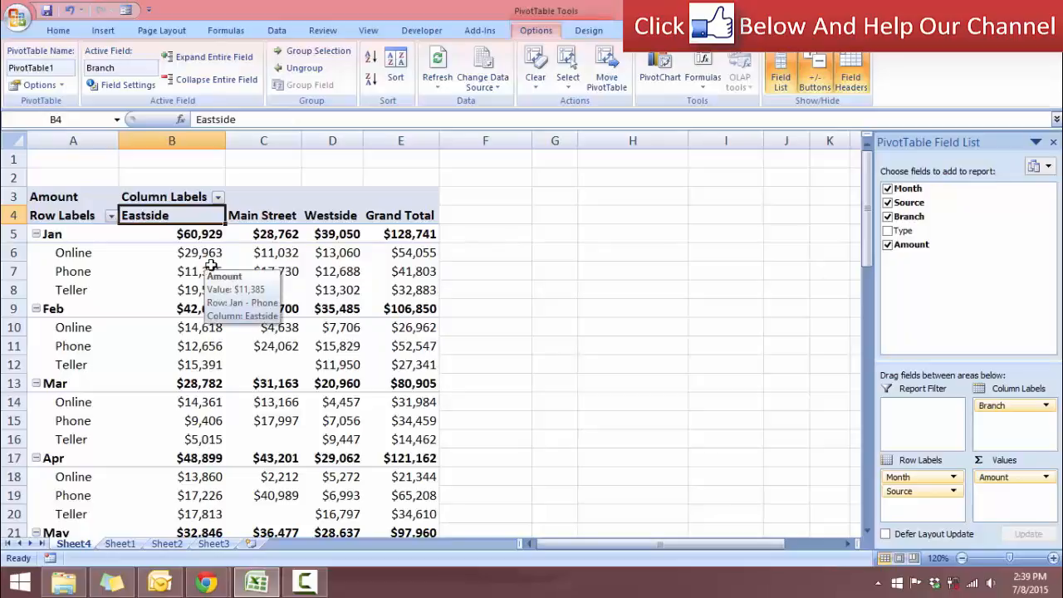